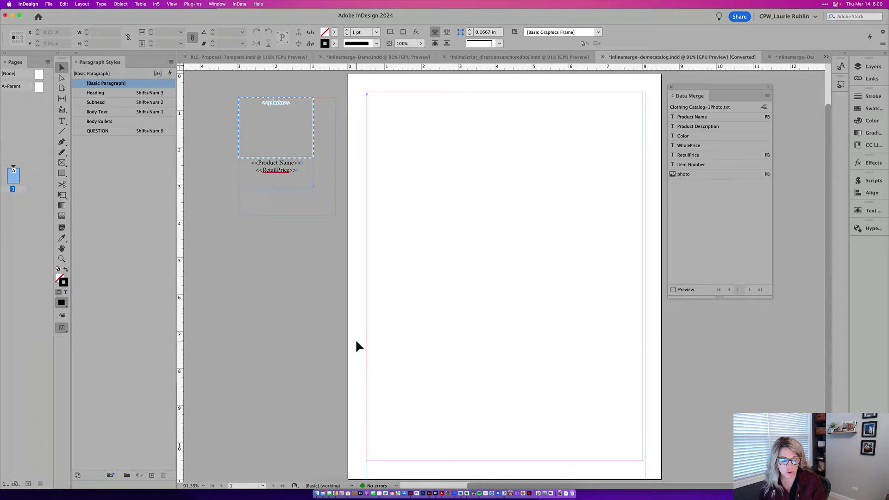
pyautogui.click(468, 494)
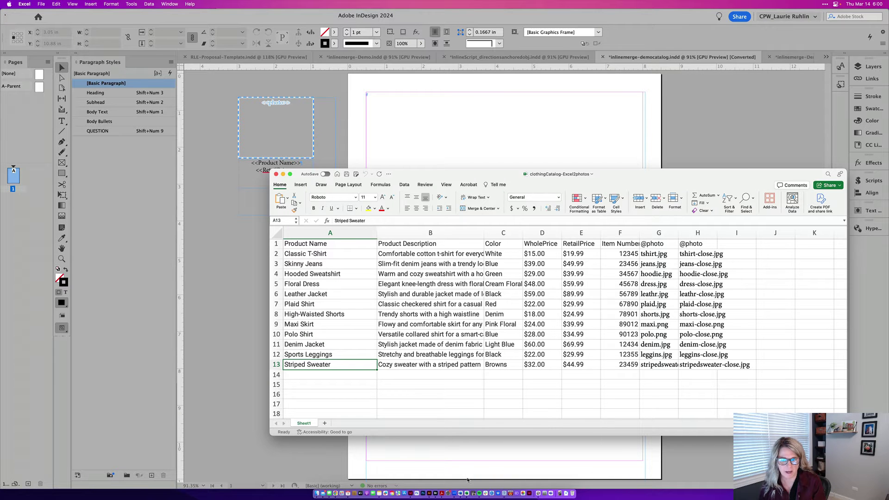
pyautogui.moveTo(636, 176); pyautogui.dragTo(561, 156)
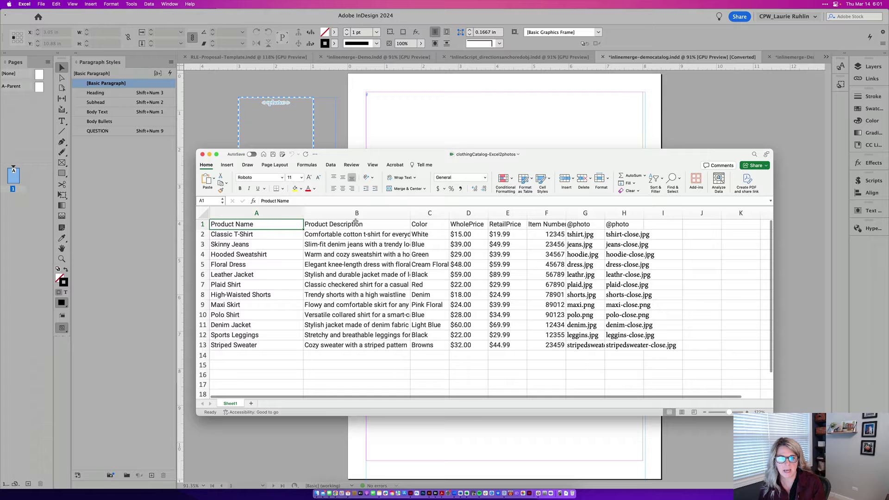
pyautogui.click(370, 224)
pyautogui.click(432, 225)
pyautogui.click(625, 224)
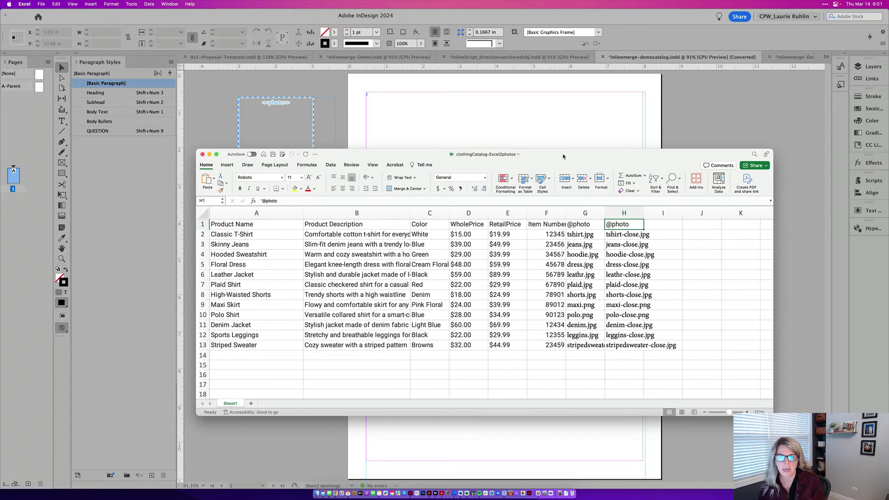
pyautogui.moveTo(563, 156); pyautogui.dragTo(674, 240)
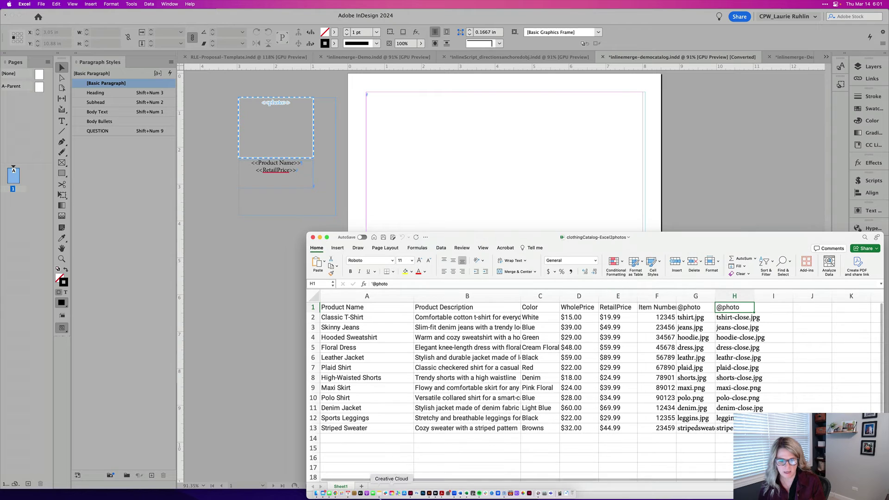
pyautogui.click(317, 494)
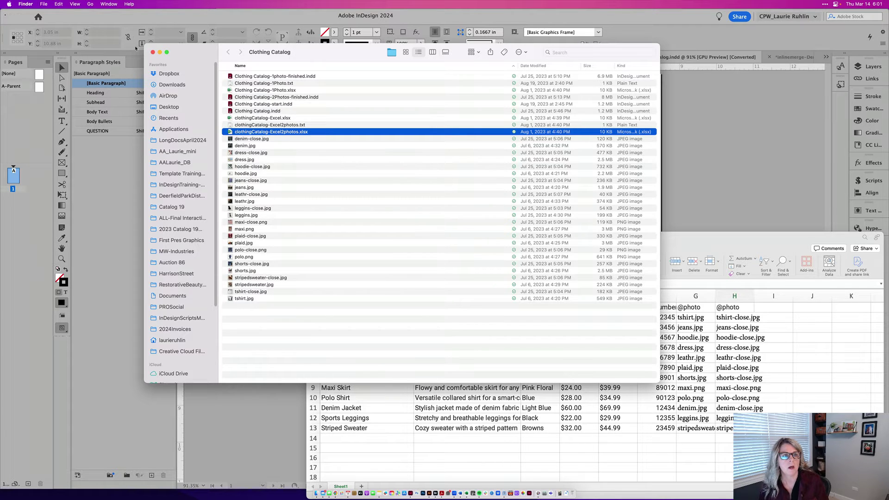
# Close the Clothing Catalog Finder window and return to the InDesign document.
pyautogui.click(153, 52)
pyautogui.click(413, 174)
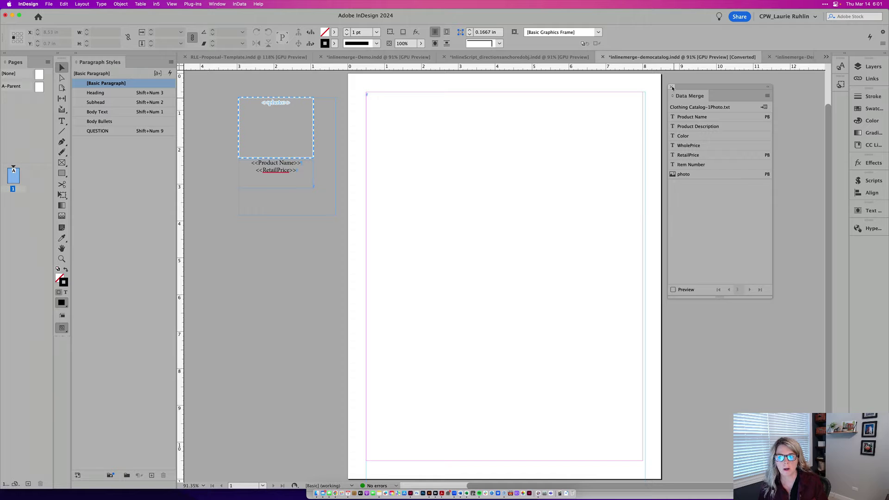
pyautogui.click(672, 87)
pyautogui.click(217, 4)
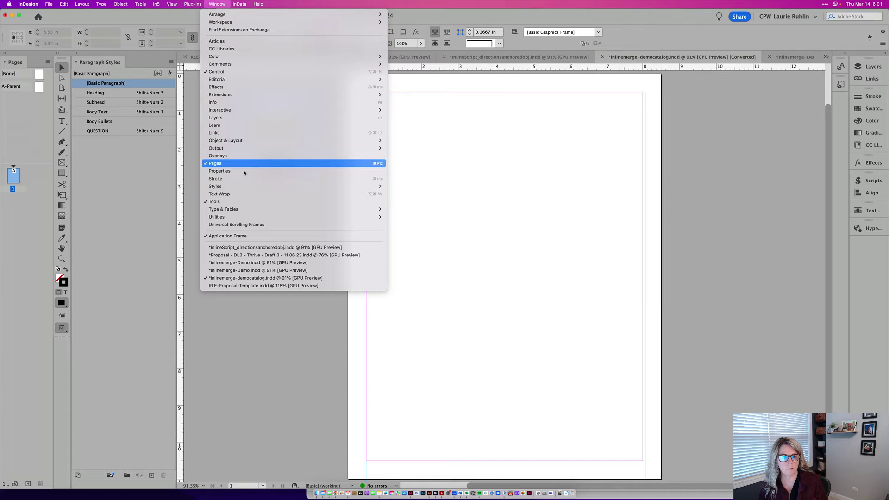
pyautogui.moveTo(248, 217)
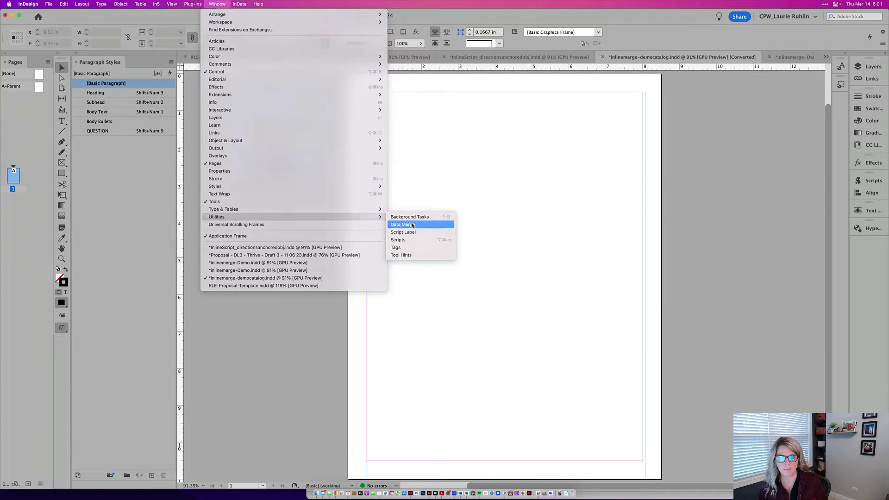
pyautogui.click(412, 225)
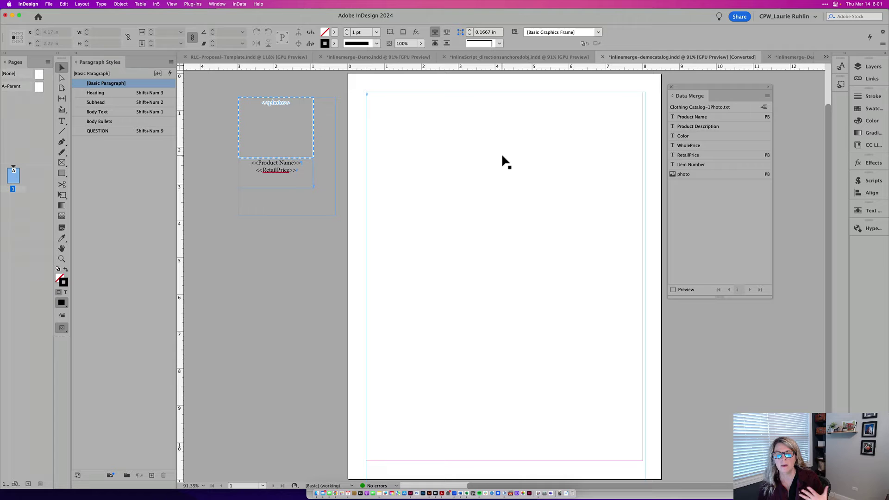
# Move the old text frame to the pasteboard and draw a picture frame widened to 2.36 in.
pyautogui.moveTo(623, 115); pyautogui.dragTo(276, 223)
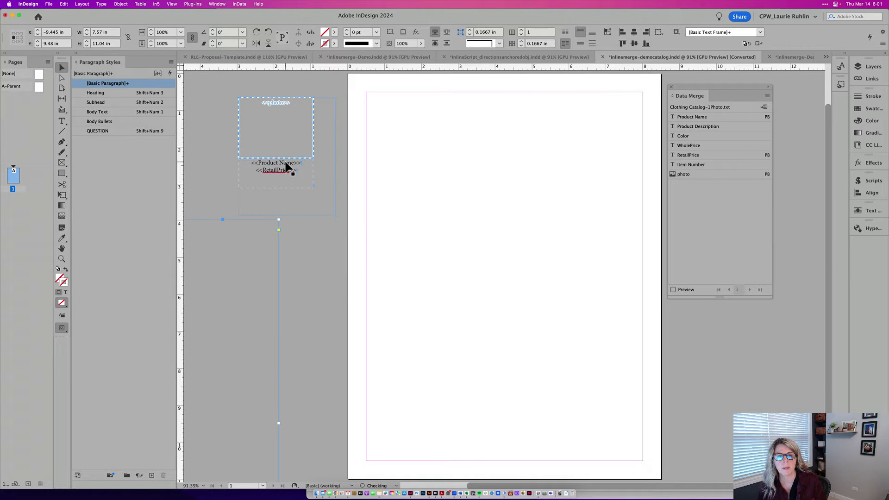
pyautogui.click(62, 163)
pyautogui.moveTo(396, 102); pyautogui.dragTo(452, 164)
pyautogui.click(62, 68)
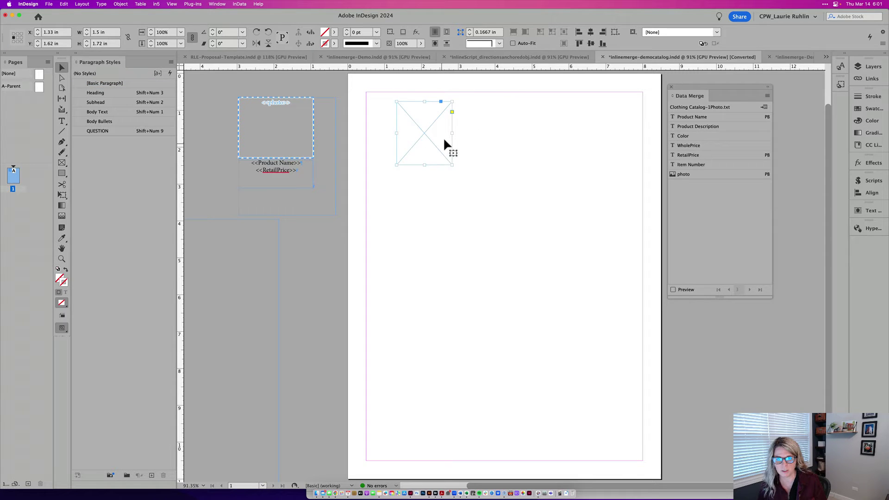
pyautogui.moveTo(453, 133); pyautogui.dragTo(484, 133)
# Draw a text frame directly below the picture frame and select both frames.
pyautogui.press('t')
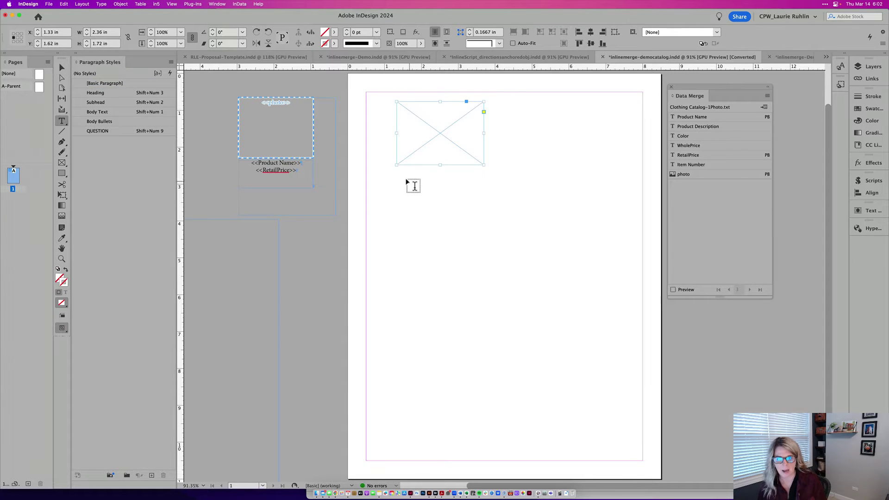
pyautogui.moveTo(397, 167); pyautogui.dragTo(484, 193)
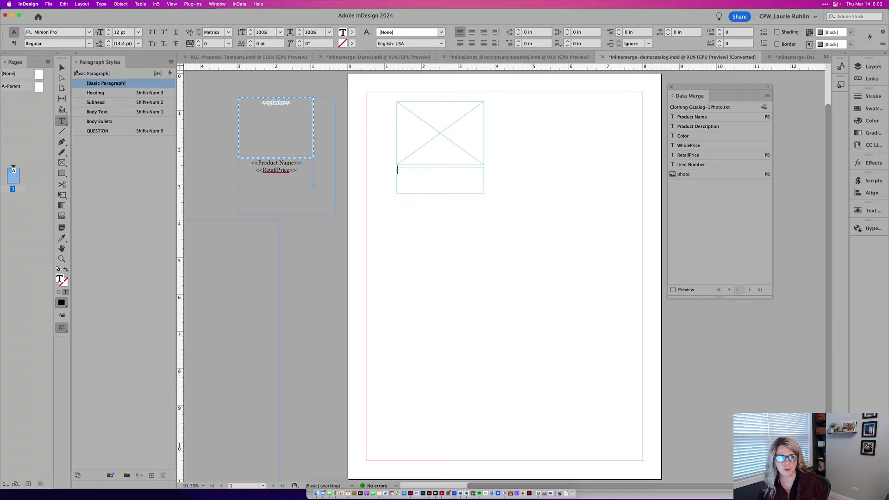
pyautogui.press('Escape')
pyautogui.moveTo(529, 200); pyautogui.dragTo(412, 128)
# Snap the frames to the top-left margin, place <<photo>>, and add <<Product Name>> above <<Color>>.
pyautogui.click(665, 126)
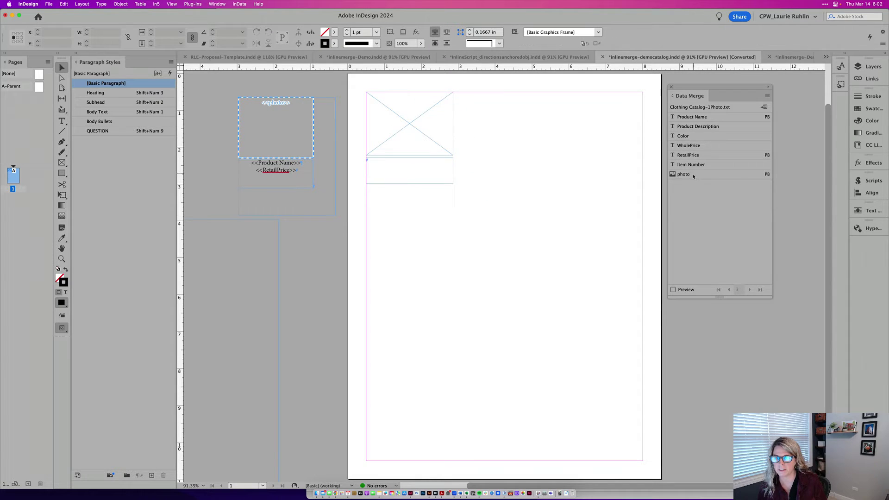
pyautogui.moveTo(678, 174); pyautogui.dragTo(442, 137)
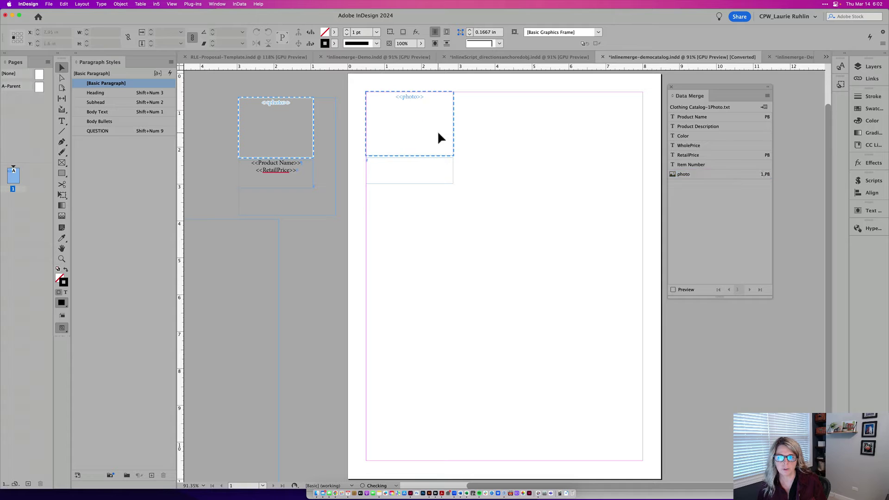
pyautogui.doubleClick(429, 176)
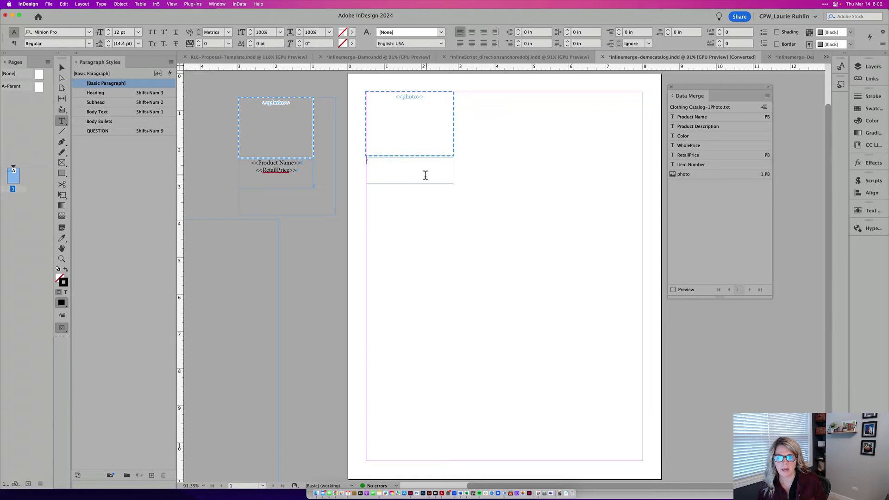
pyautogui.click(692, 117)
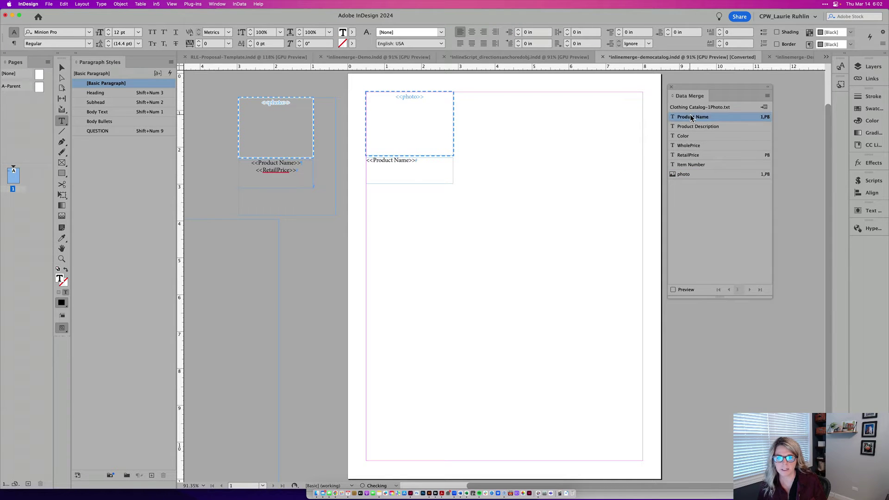
pyautogui.click(693, 136)
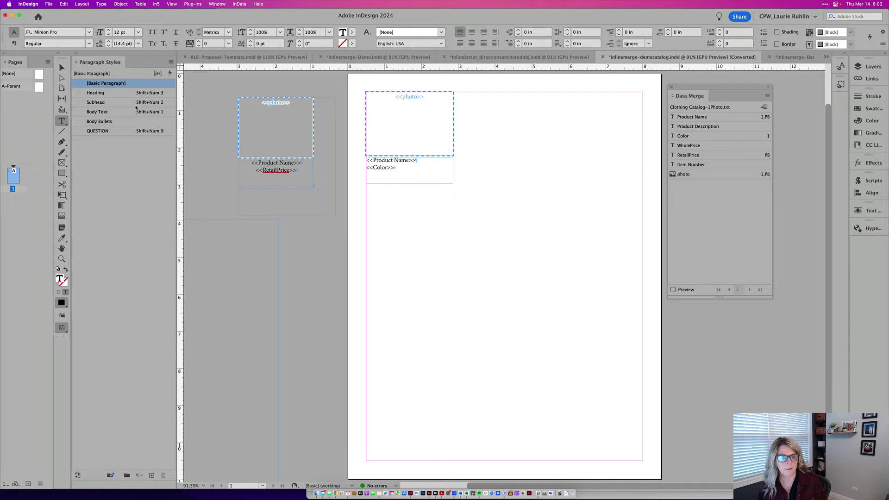
pyautogui.click(61, 67)
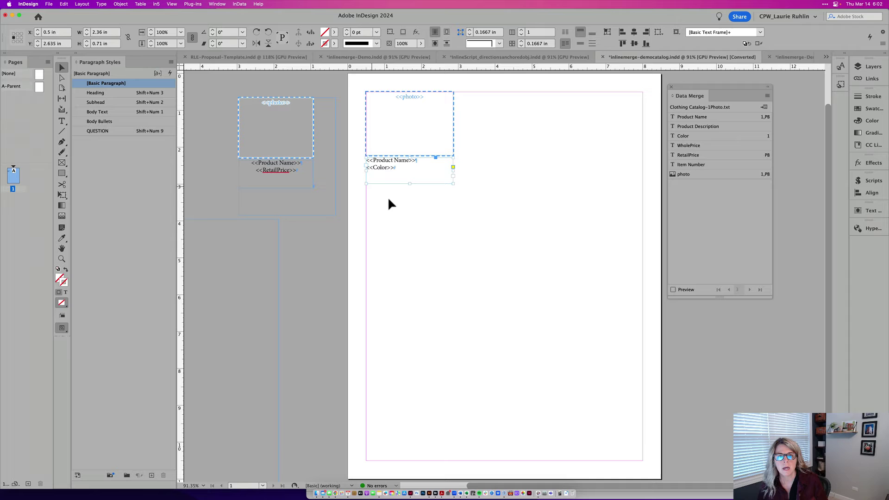
pyautogui.click(438, 214)
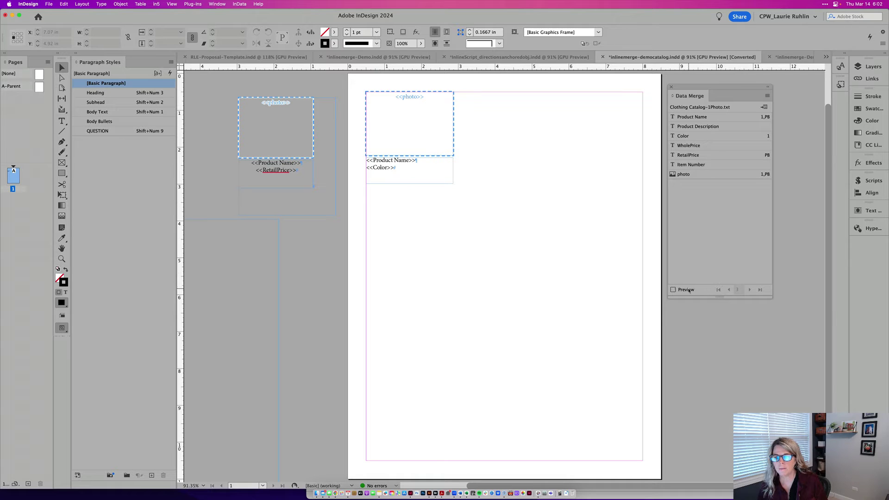
# Preview record 3, the green Hooded Sweatshirt, and open the Data Merge panel's flyout menu.
pyautogui.click(689, 290)
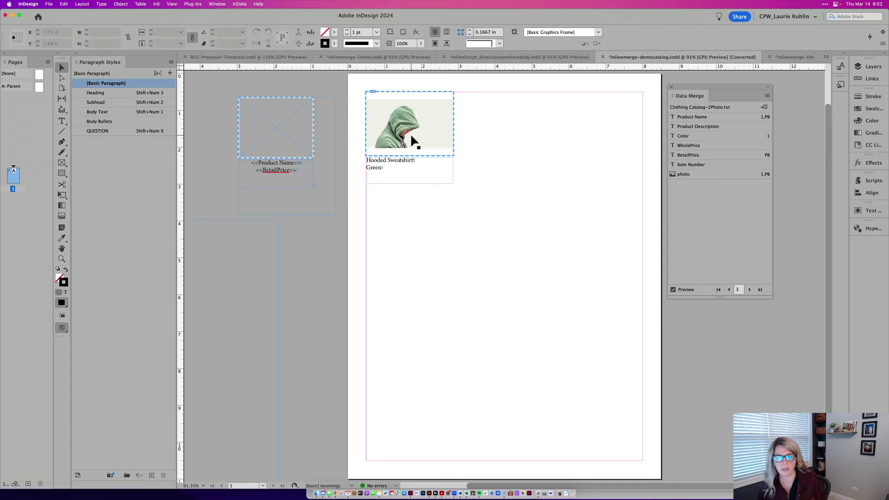
pyautogui.click(769, 96)
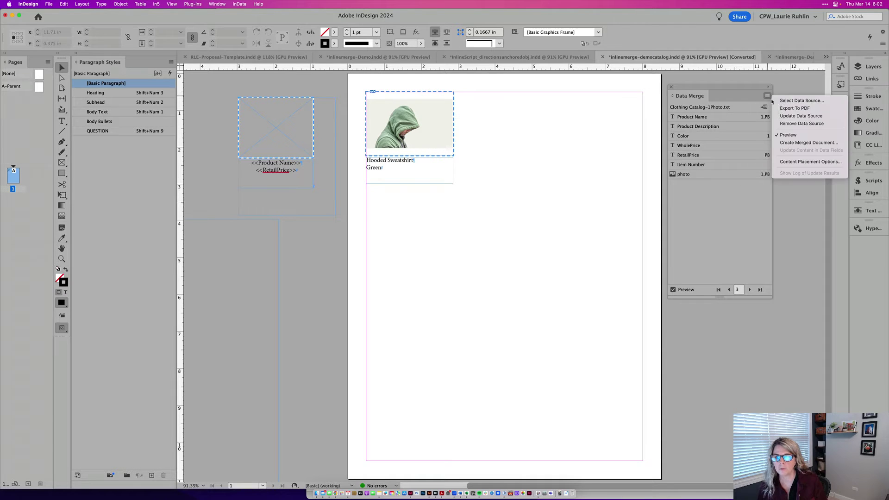
pyautogui.click(787, 143)
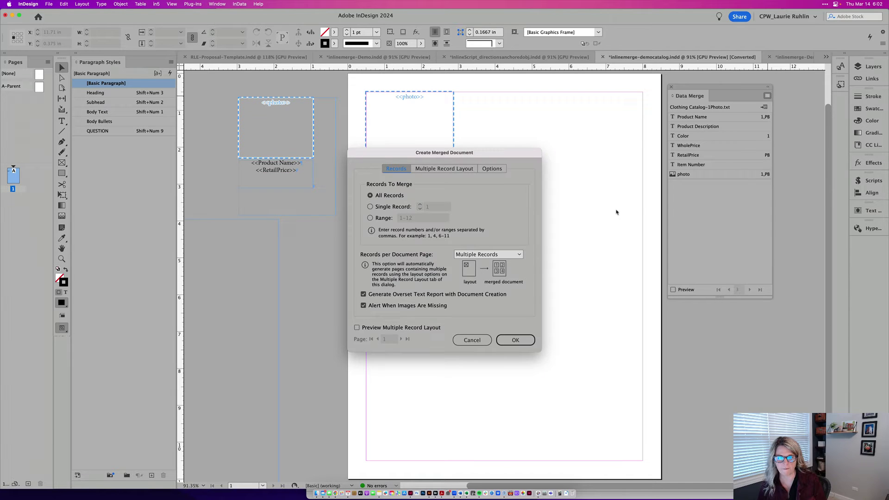
pyautogui.click(446, 169)
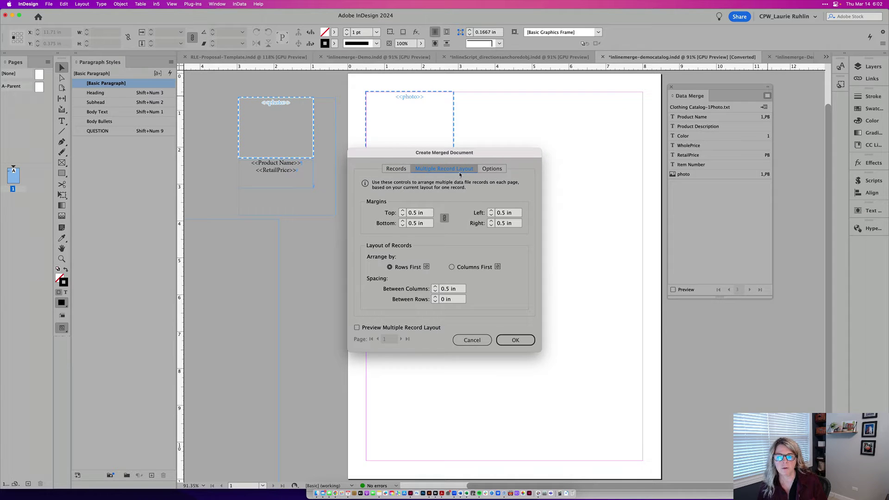
pyautogui.moveTo(475, 159); pyautogui.dragTo(467, 202)
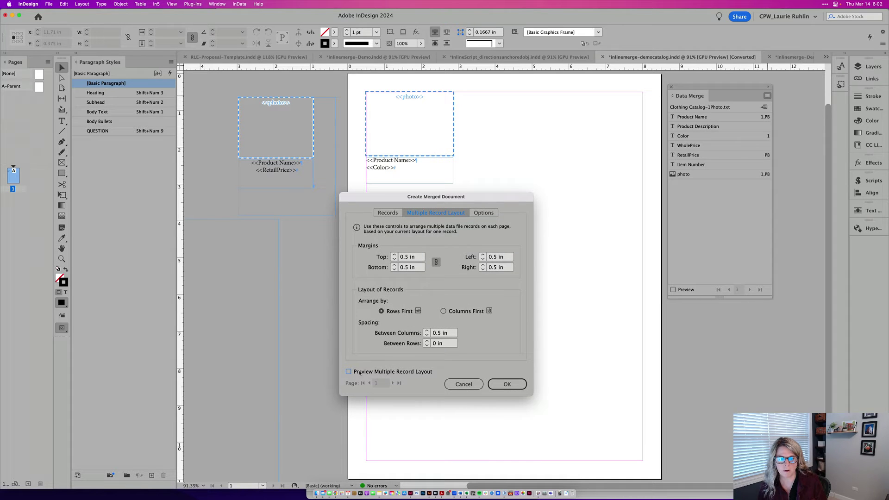
pyautogui.click(349, 371)
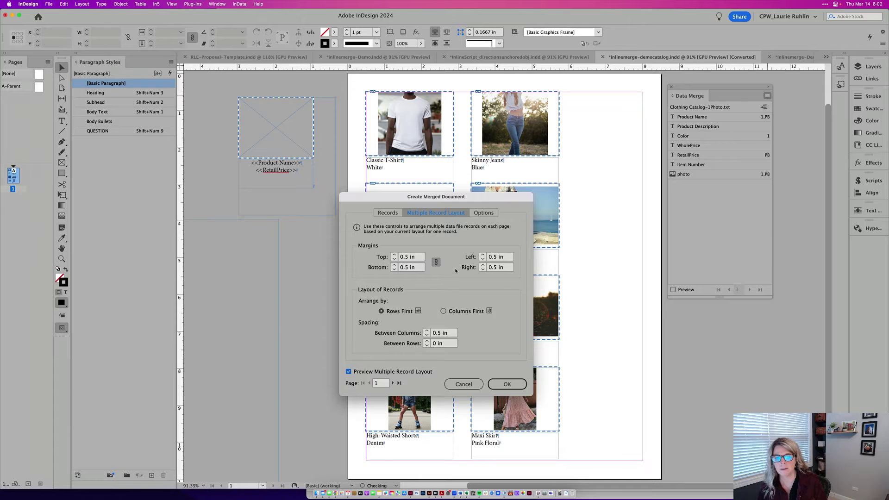
pyautogui.moveTo(466, 198); pyautogui.dragTo(338, 198)
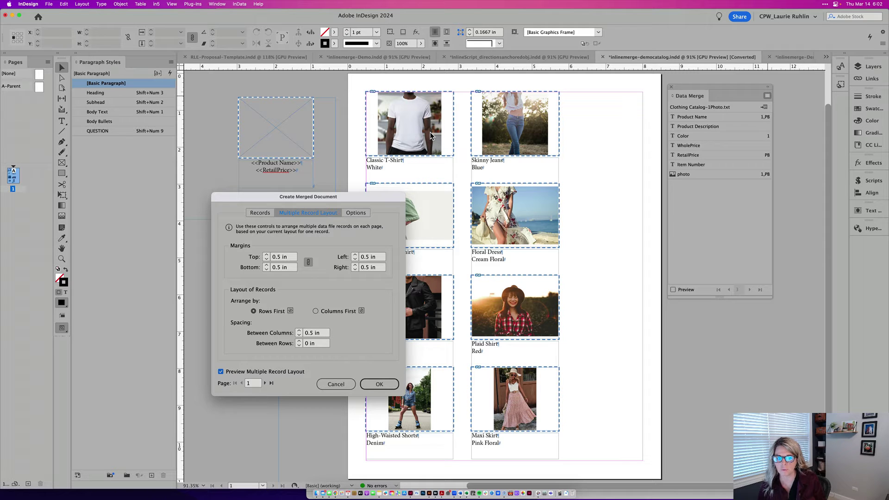
pyautogui.click(328, 385)
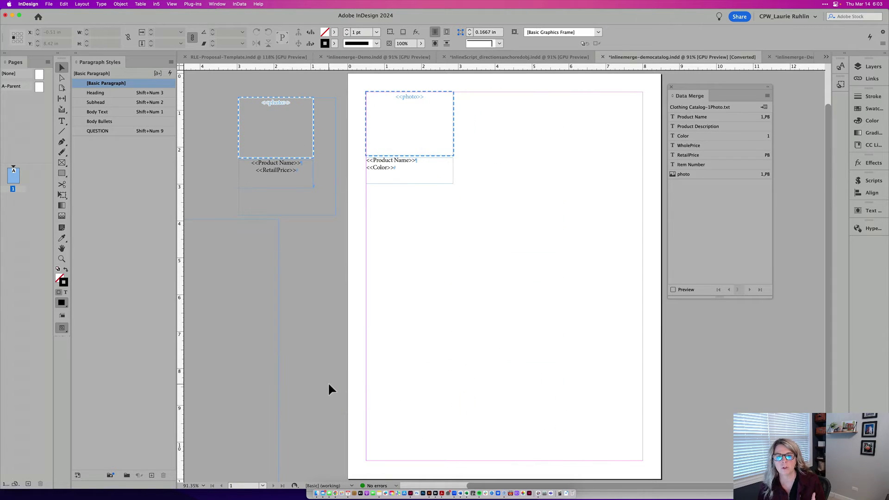
# Delete the old pasteboard frames and move the on-page photo and text frames onto the pasteboard.
pyautogui.click(320, 192)
pyautogui.press('Delete')
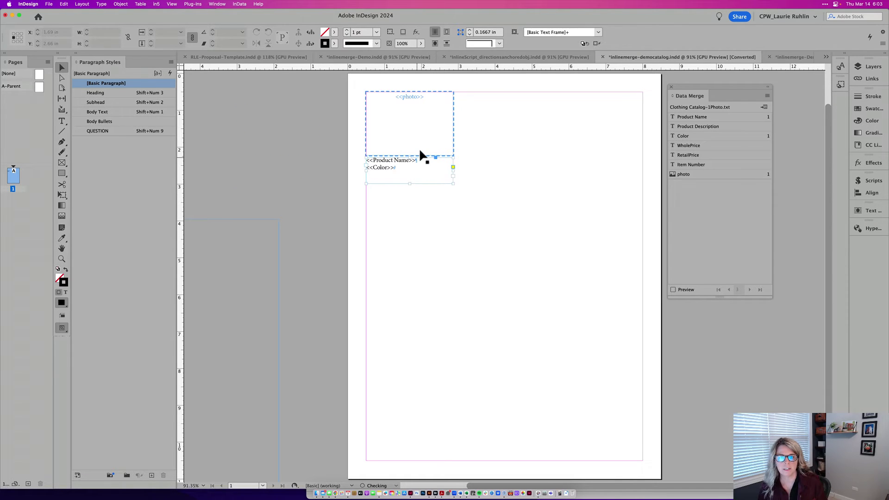
pyautogui.click(419, 154)
pyautogui.click(433, 134)
pyautogui.moveTo(400, 134); pyautogui.dragTo(277, 180)
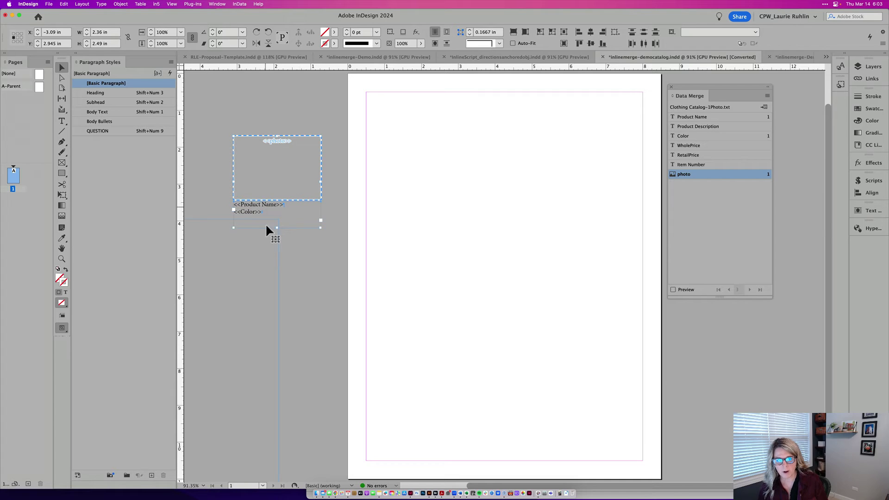
# Reselect the template's text and photo frames together on the pasteboard.
pyautogui.click(264, 255)
pyautogui.click(288, 215)
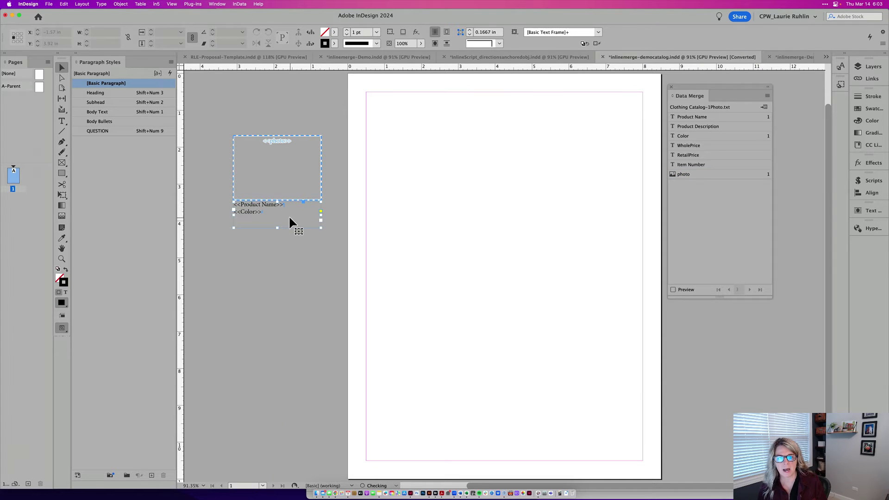
pyautogui.keyDown('shift'); pyautogui.click(296, 181); pyautogui.keyUp('shift')
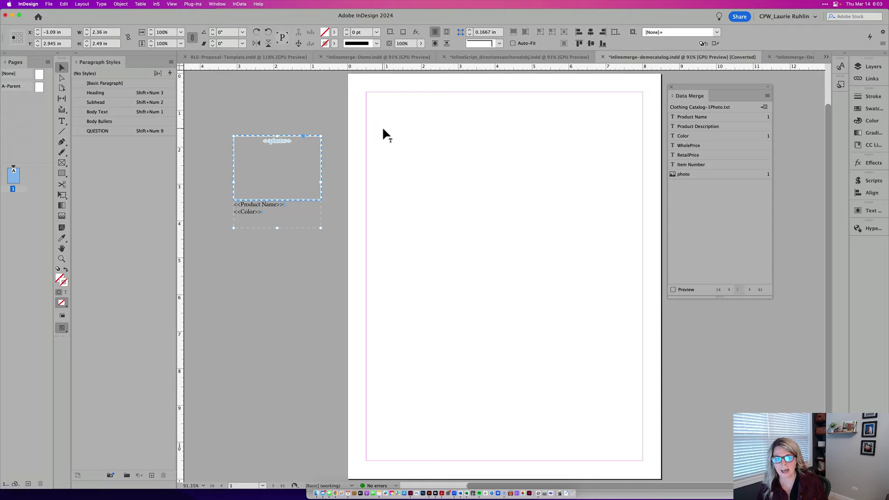
# Draw a margin-sized text frame, anchor the template group inside it, and narrow the photo frame slightly.
pyautogui.press('t')
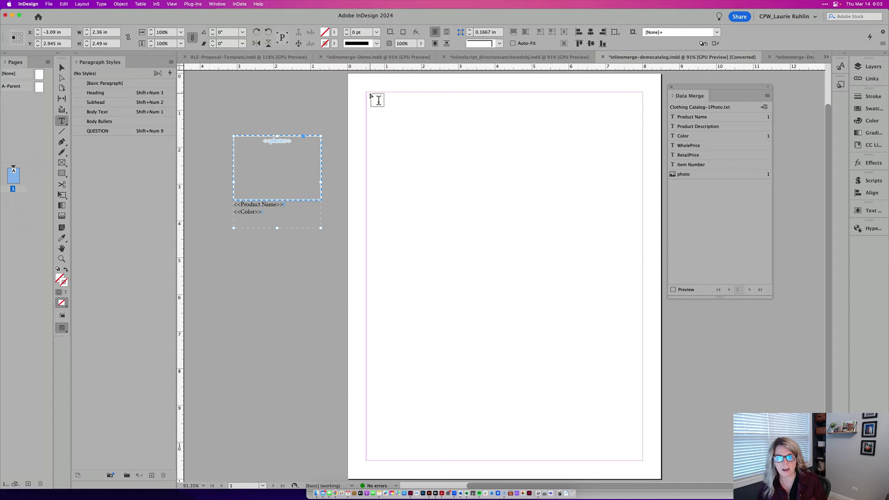
pyautogui.moveTo(366, 93); pyautogui.dragTo(643, 461)
pyautogui.press('Escape')
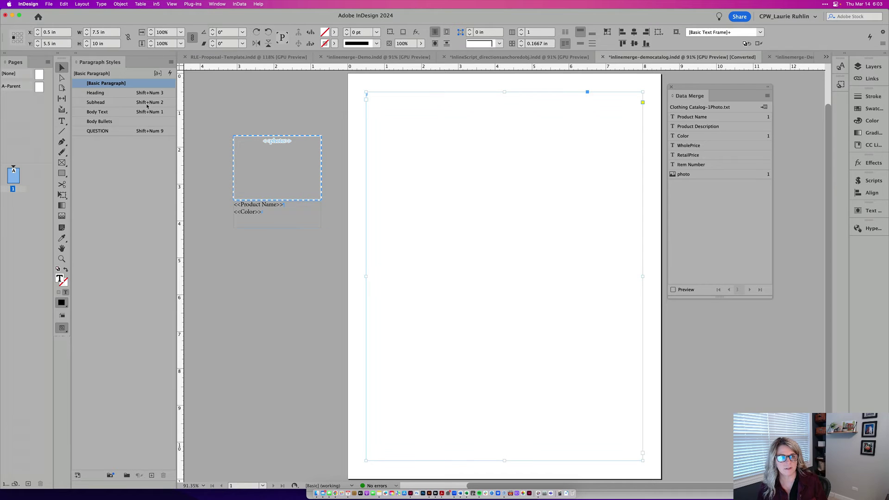
pyautogui.click(261, 158)
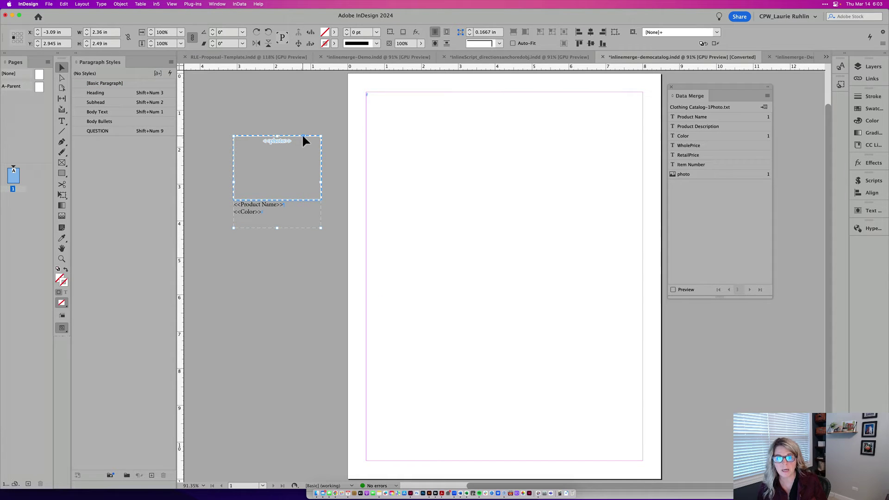
pyautogui.moveTo(376, 105); pyautogui.dragTo(375, 105)
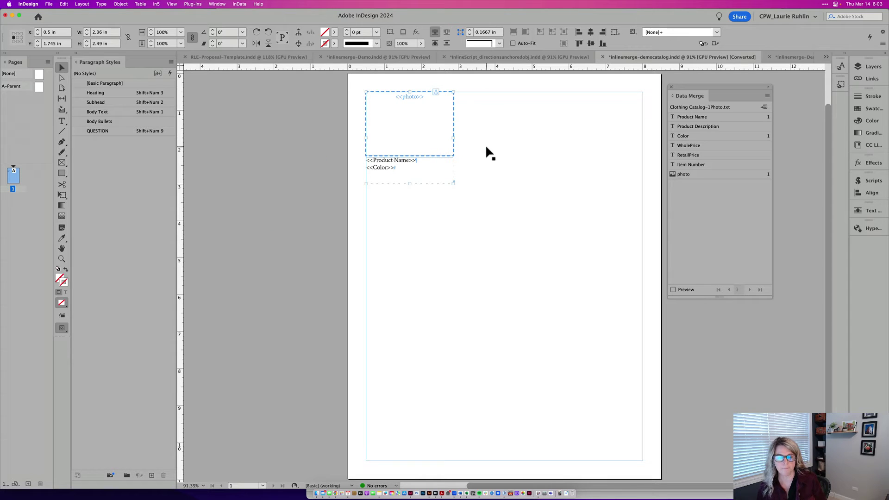
pyautogui.moveTo(453, 137); pyautogui.dragTo(437, 139)
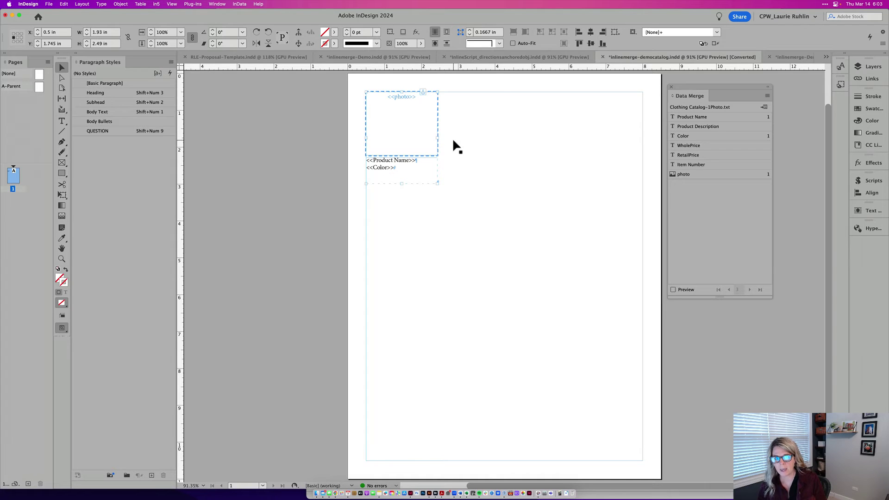
# Delete the spaces before the anchored frames so they sit at the left margin.
pyautogui.click(495, 263)
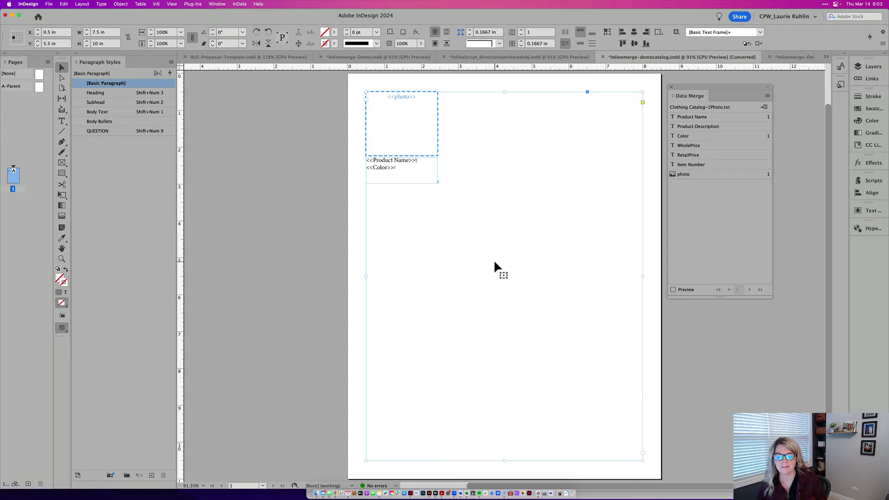
pyautogui.press('t')
pyautogui.click(478, 175)
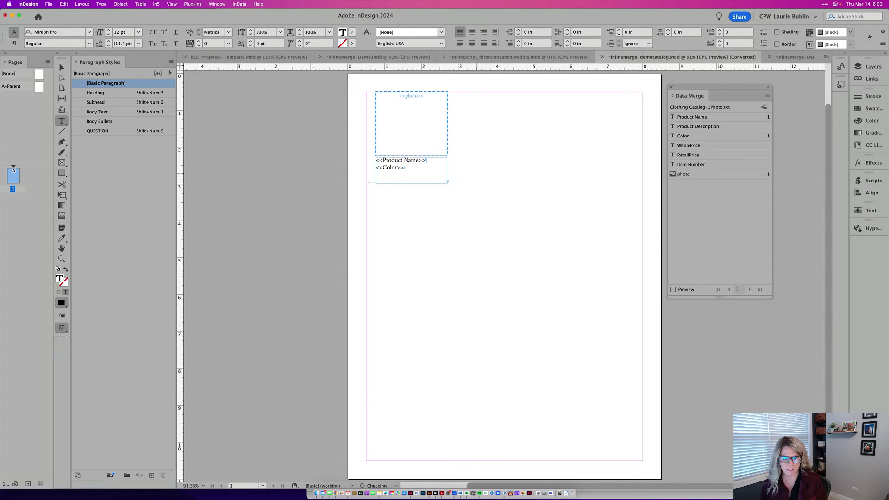
pyautogui.press('BackSpace')
pyautogui.press('BackSpace')
pyautogui.press('BackSpace')
pyautogui.press('BackSpace')
pyautogui.press('BackSpace')
pyautogui.press('BackSpace')
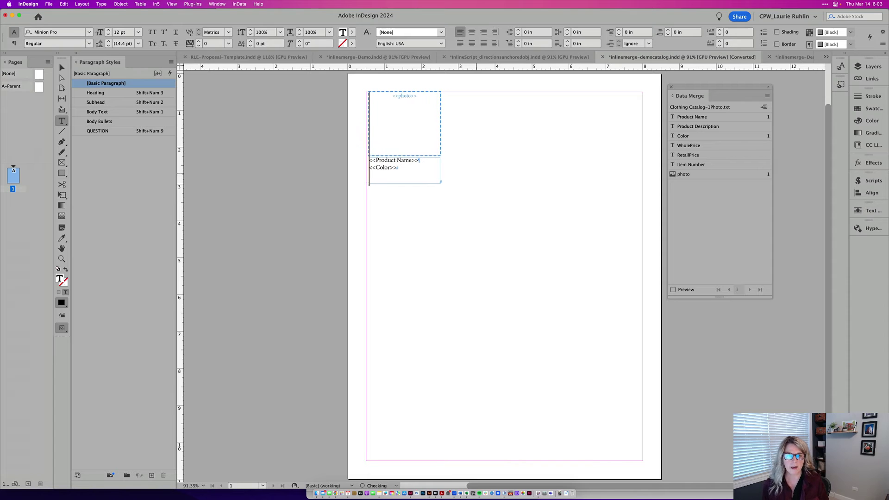
pyautogui.press('BackSpace')
pyautogui.press('Escape')
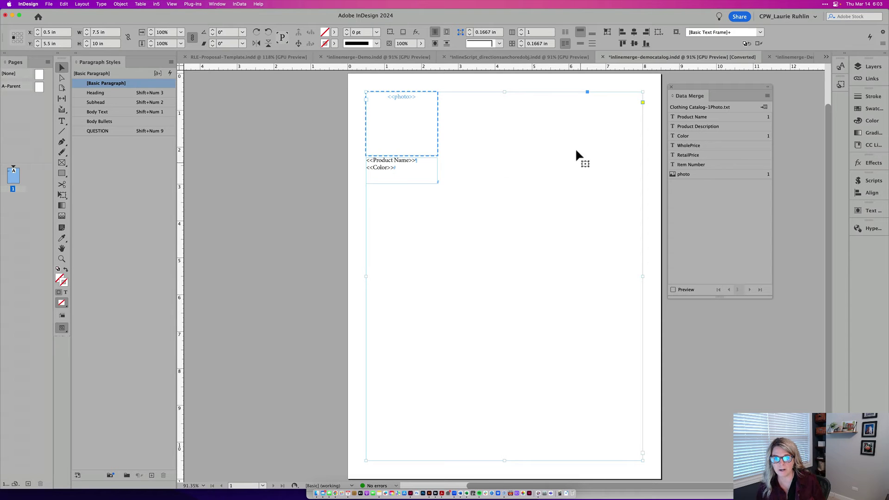
# Run inlineMerge.jsxbin with the ^p separator, then lengthen the frame so Floral Dress fits.
pyautogui.click(864, 183)
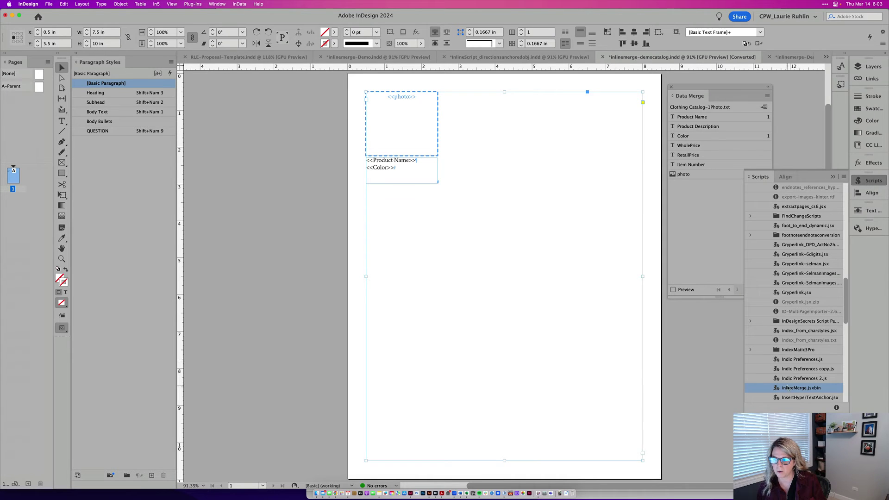
pyautogui.doubleClick(787, 388)
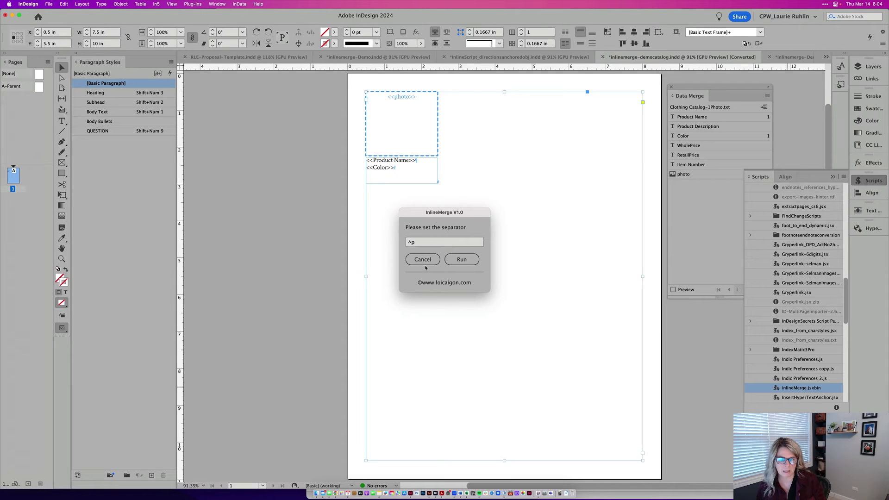
pyautogui.click(460, 260)
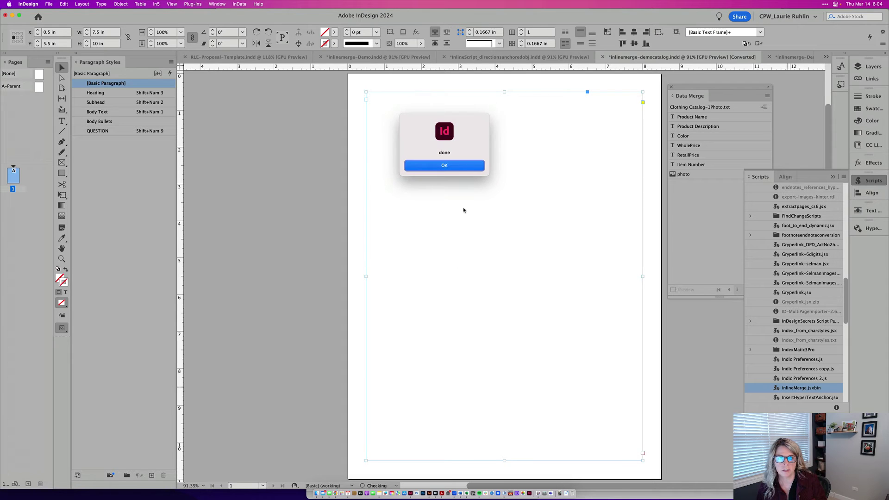
pyautogui.click(458, 166)
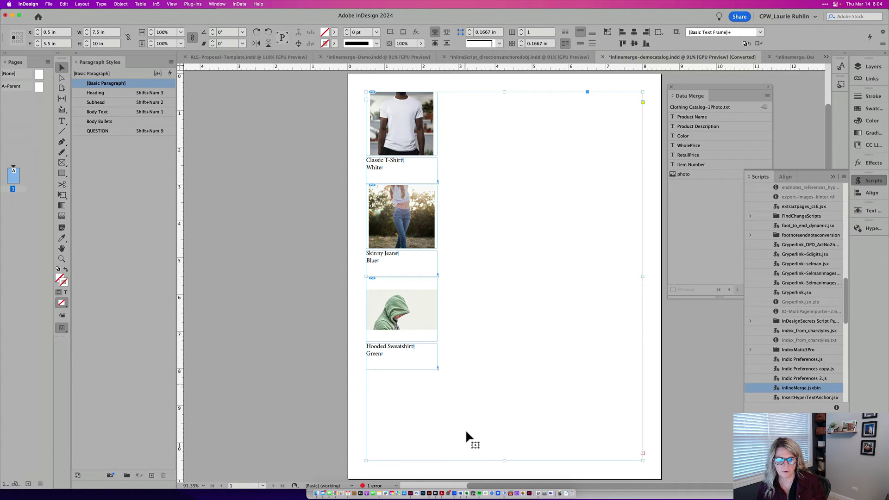
pyautogui.moveTo(504, 460); pyautogui.dragTo(504, 473)
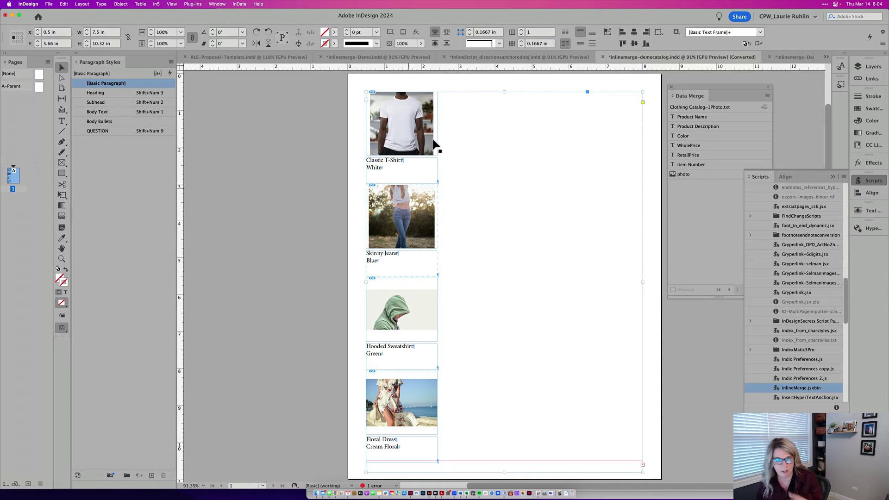
# Undo the first merge and rerun inlineMerge with an empty separator, flowing nine products inline.
pyautogui.press('super+z')
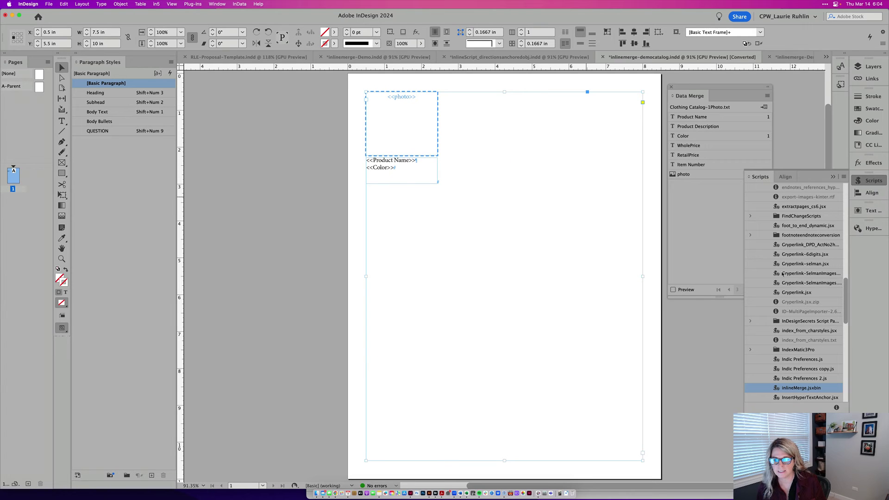
pyautogui.doubleClick(802, 388)
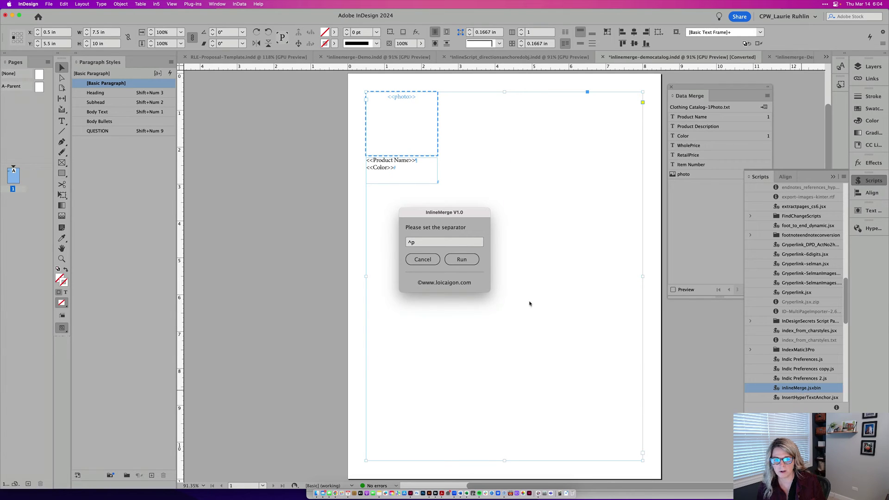
pyautogui.moveTo(412, 244); pyautogui.dragTo(389, 246)
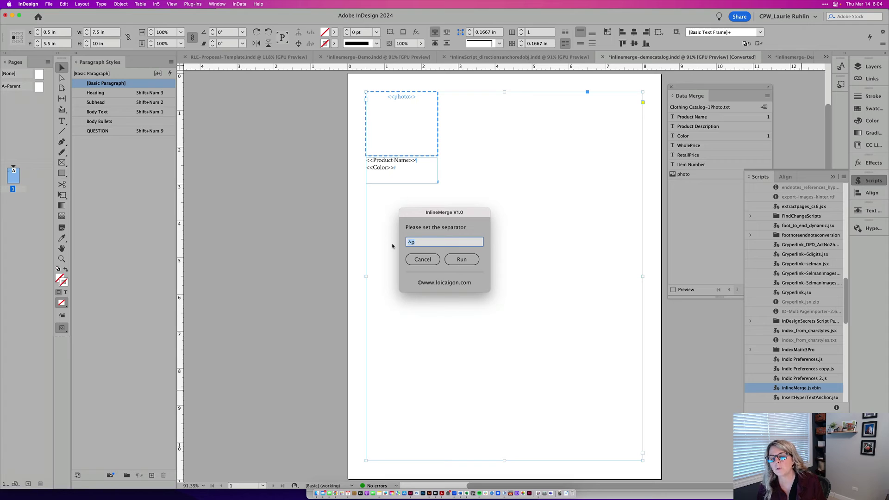
pyautogui.press('BackSpace')
pyautogui.click(410, 260)
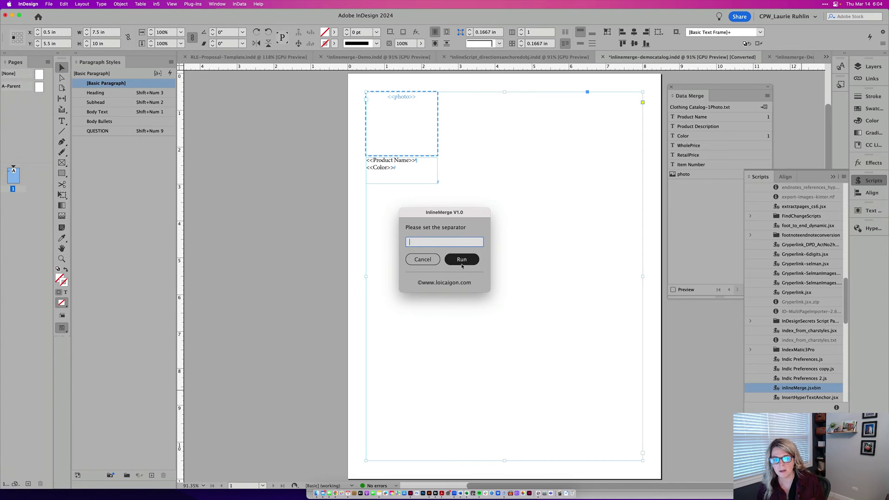
pyautogui.click(463, 261)
pyautogui.click(463, 262)
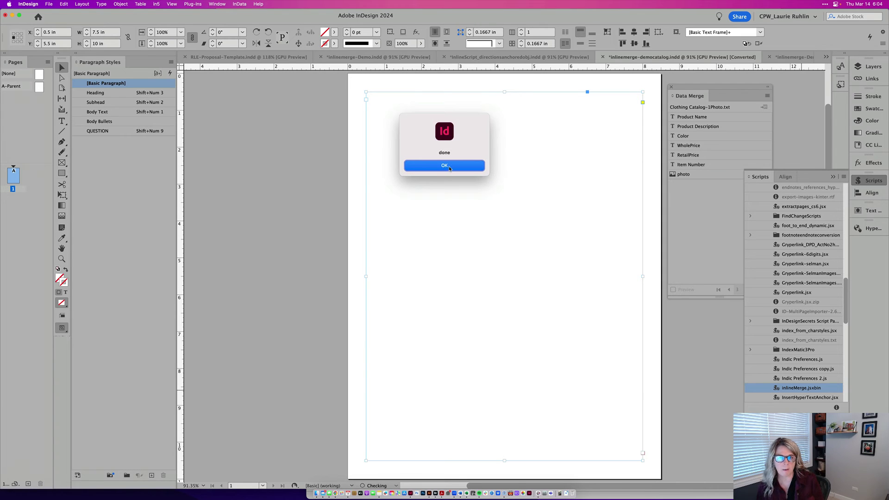
pyautogui.click(447, 165)
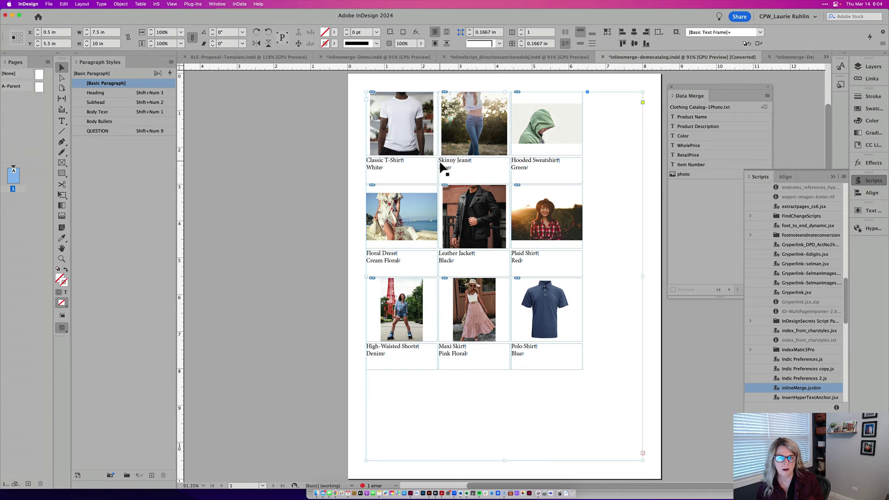
# Inspect the merged product grid up close, then select all text in the catalog frame.
pyautogui.moveTo(443, 185); pyautogui.dragTo(563, 257)
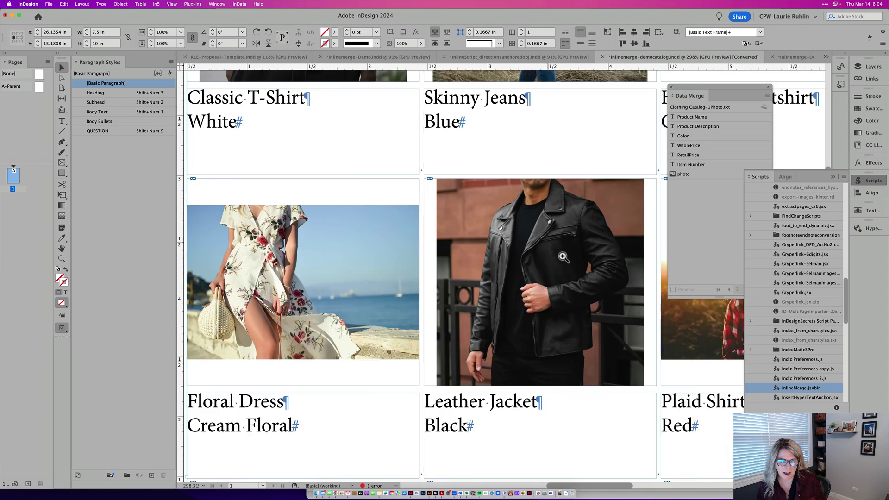
pyautogui.scroll(1, 429, 178)
pyautogui.press('super+0')
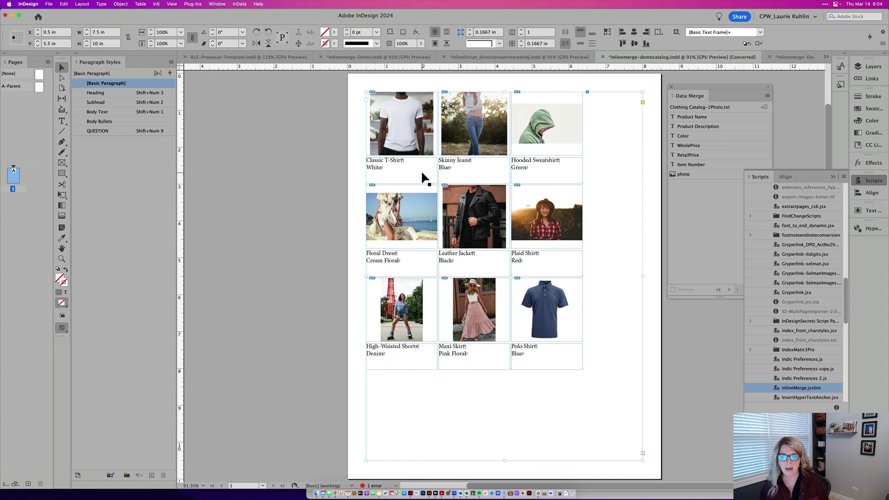
pyautogui.doubleClick(587, 266)
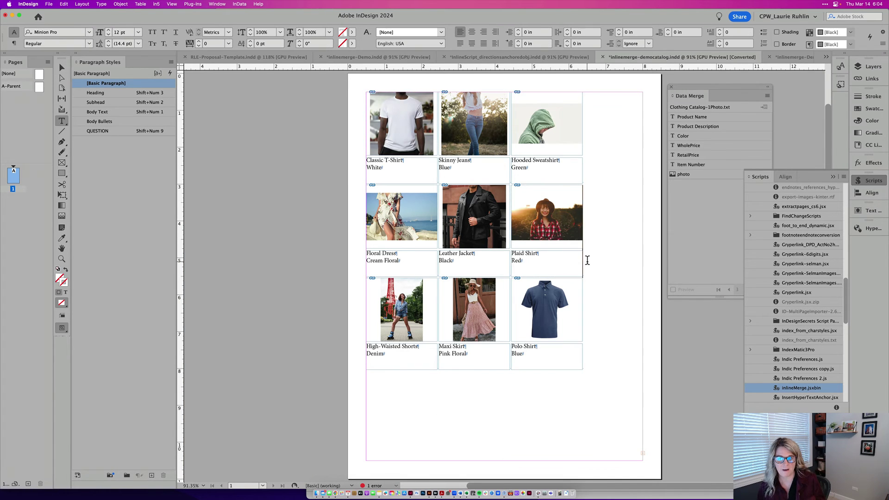
pyautogui.press('super+a')
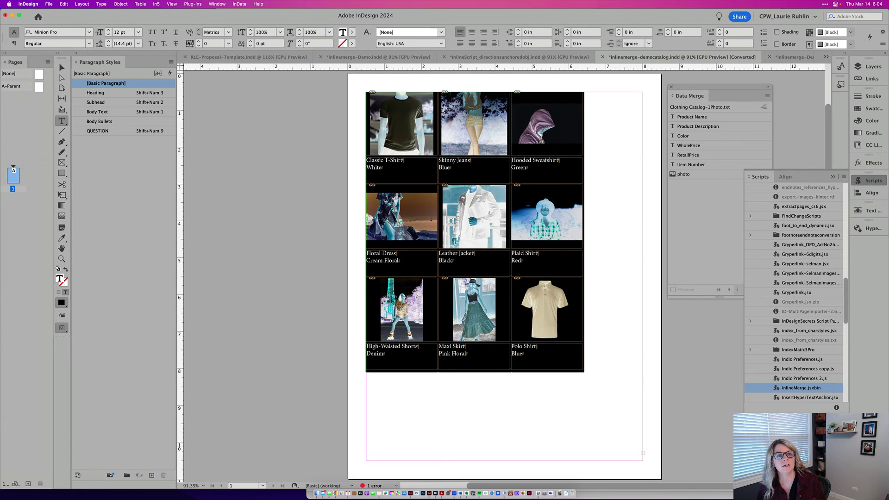
# Raise tracking to 950 to spread the products into three even columns.
pyautogui.click(198, 42)
pyautogui.click(198, 41)
pyautogui.click(199, 41)
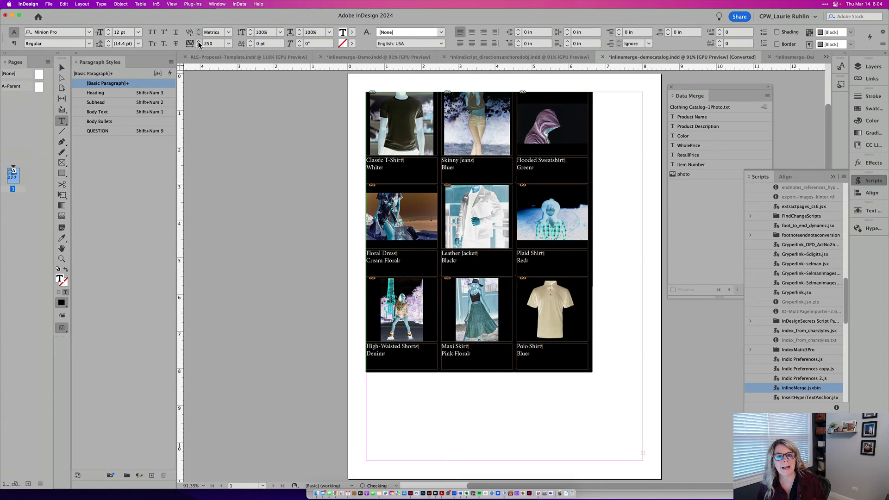
pyautogui.click(199, 41)
pyautogui.click(198, 42)
pyautogui.click(198, 42)
pyautogui.click(198, 42)
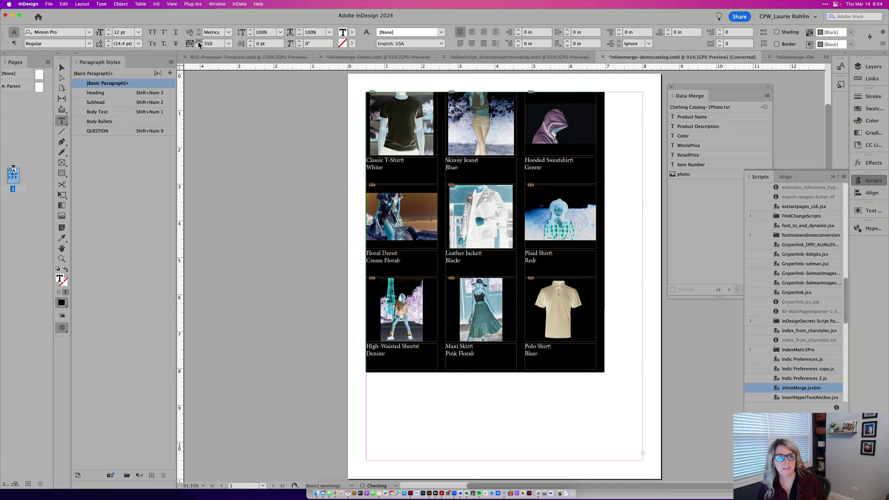
pyautogui.click(198, 42)
pyautogui.click(198, 41)
pyautogui.click(199, 41)
pyautogui.click(199, 41)
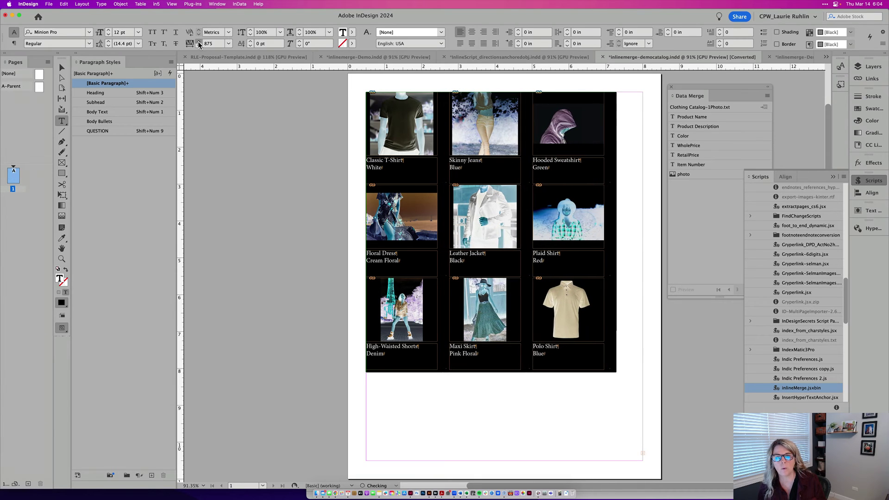
pyautogui.click(199, 42)
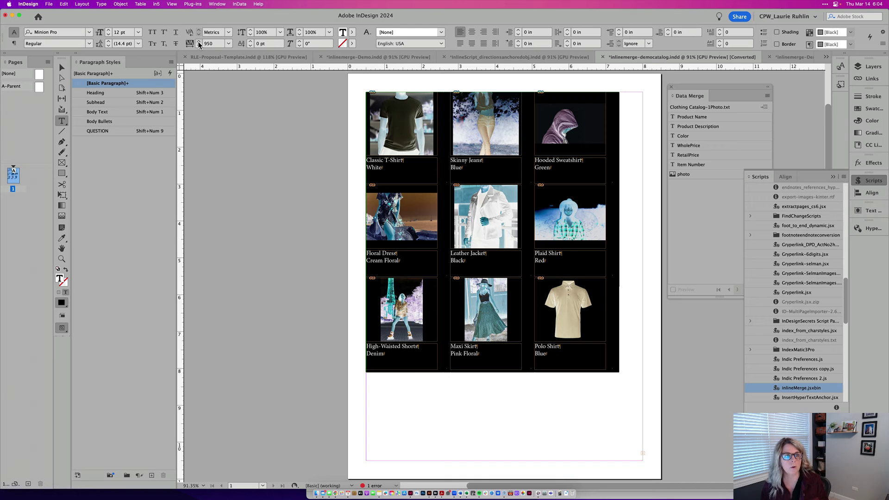
# Set leading to 180 pt so four rows fit, ending with Striped Sweater.
pyautogui.click(108, 41)
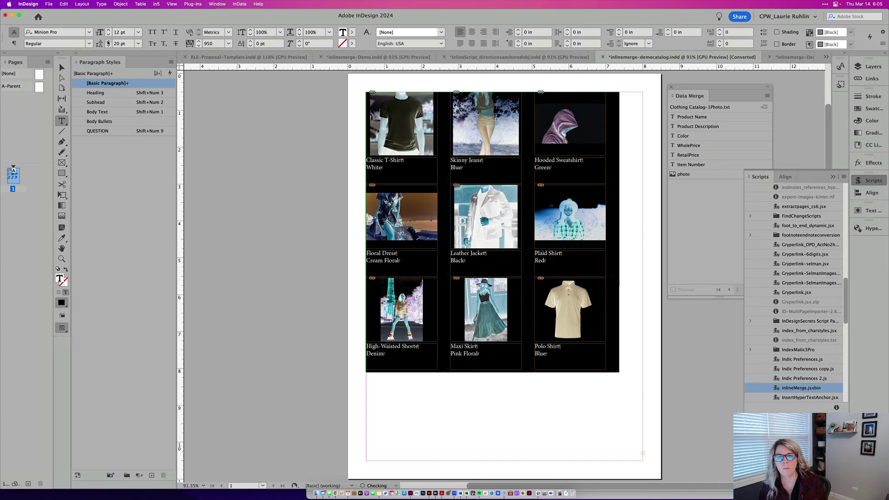
pyautogui.click(108, 41)
pyautogui.click(109, 41)
pyautogui.click(108, 41)
pyautogui.click(108, 41)
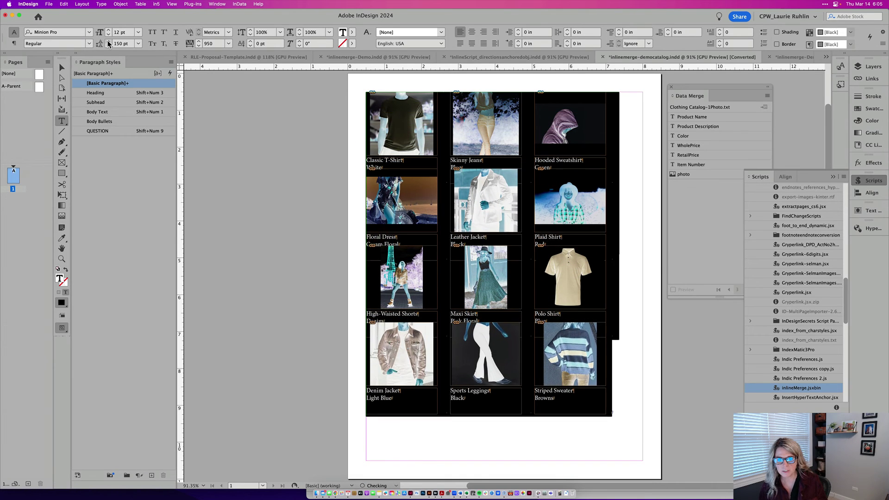
pyautogui.click(108, 41)
pyautogui.click(108, 41)
pyautogui.click(110, 45)
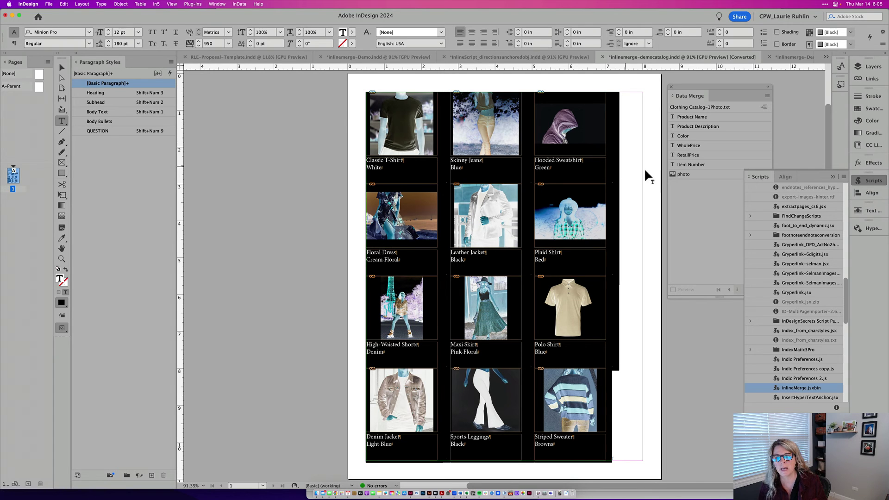
pyautogui.click(630, 170)
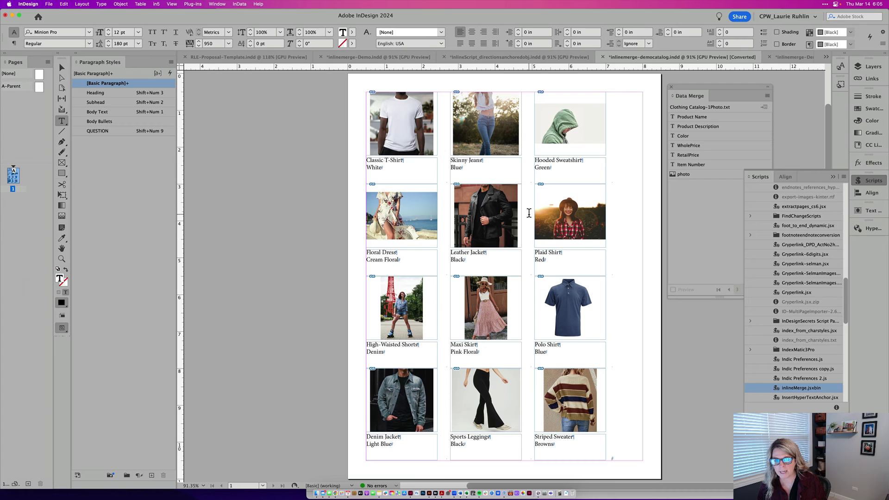
# Delete the Leather Jacket inline group so the other eleven products reflow.
pyautogui.click(487, 216)
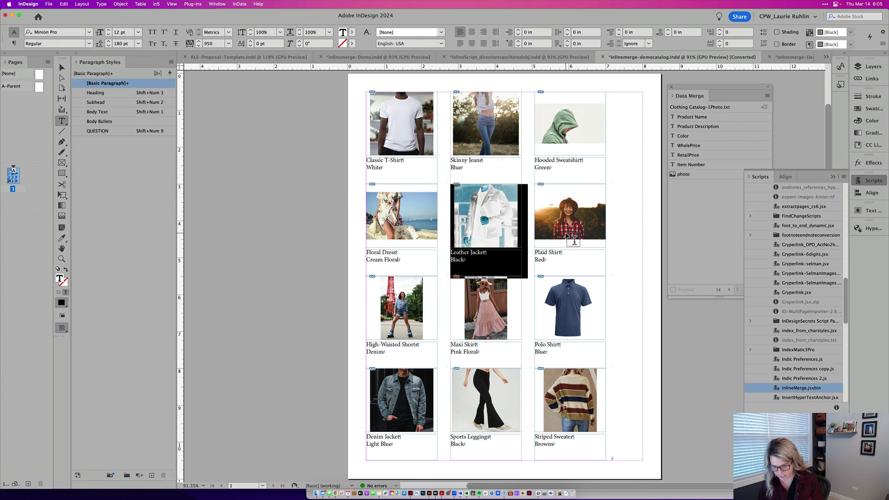
pyautogui.press('BackSpace')
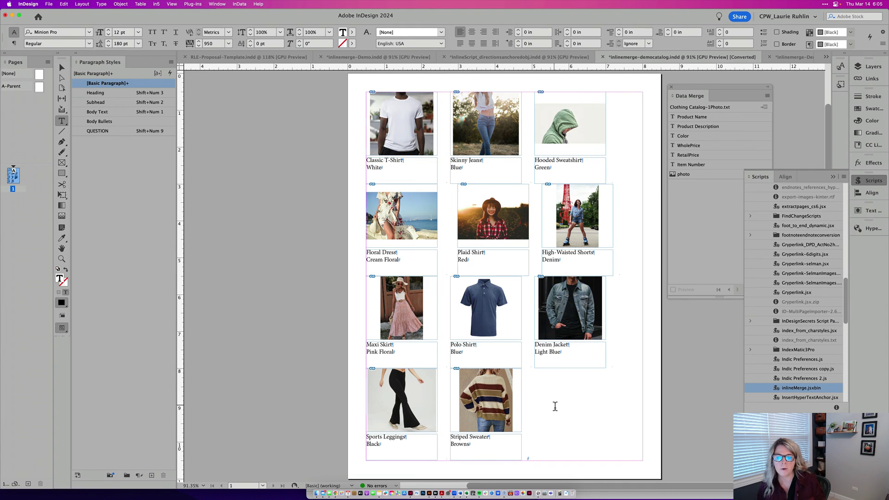
# Paste a copy of the Striped Sweater group after Classic T-Shirt, giving twelve products.
pyautogui.moveTo(532, 403); pyautogui.dragTo(460, 407)
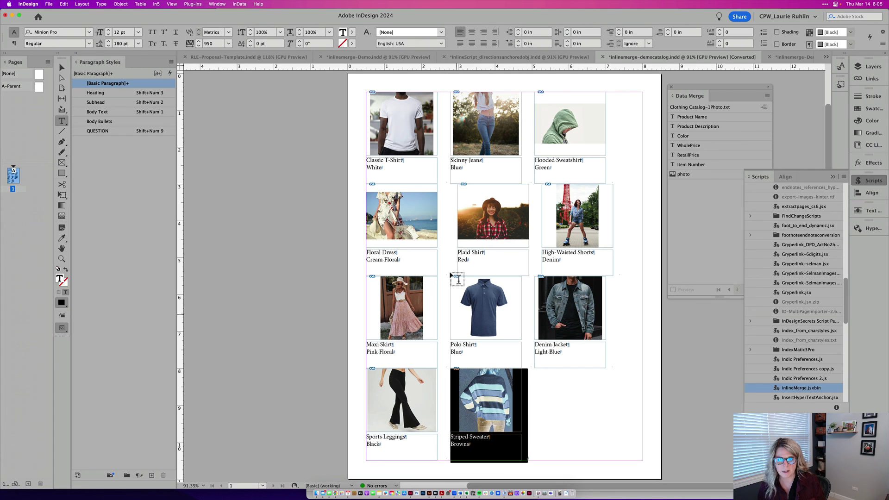
pyautogui.click(444, 141)
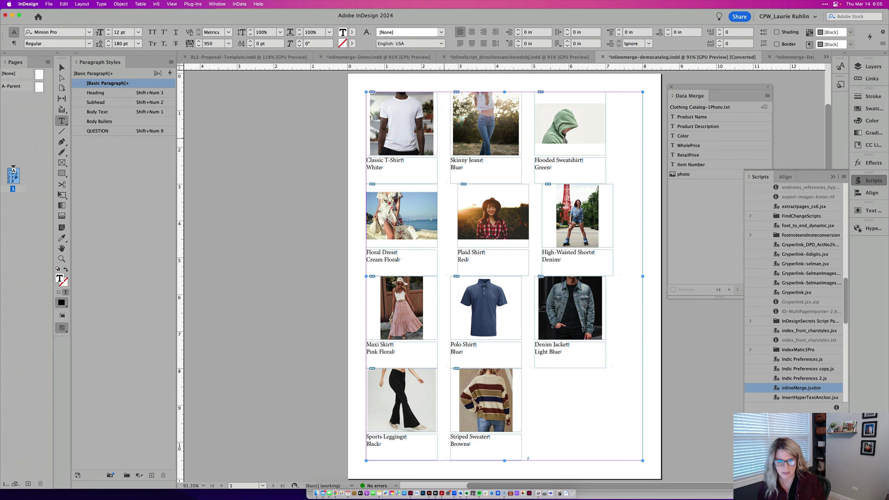
pyautogui.press('cmd+v')
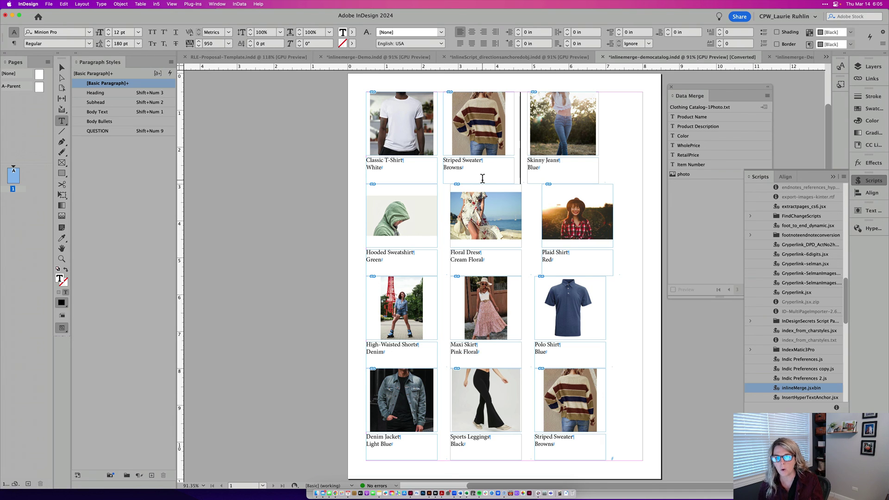
pyautogui.moveTo(439, 181); pyautogui.dragTo(285, 87)
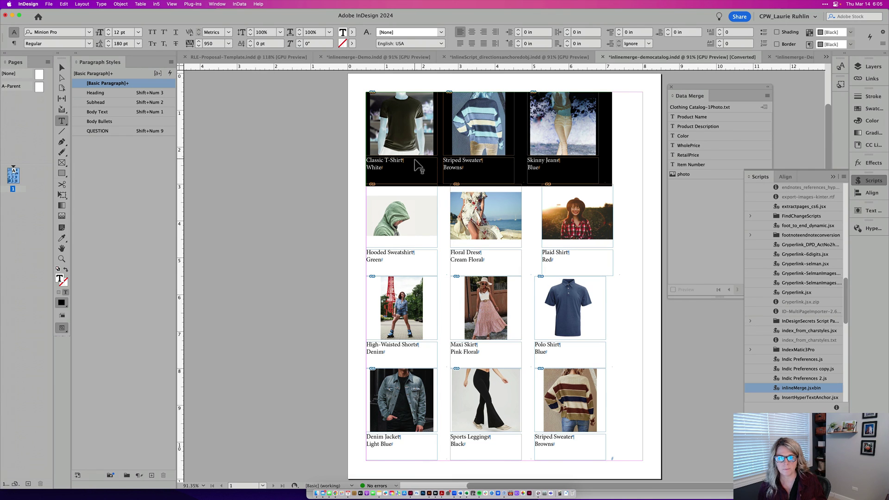
pyautogui.click(533, 250)
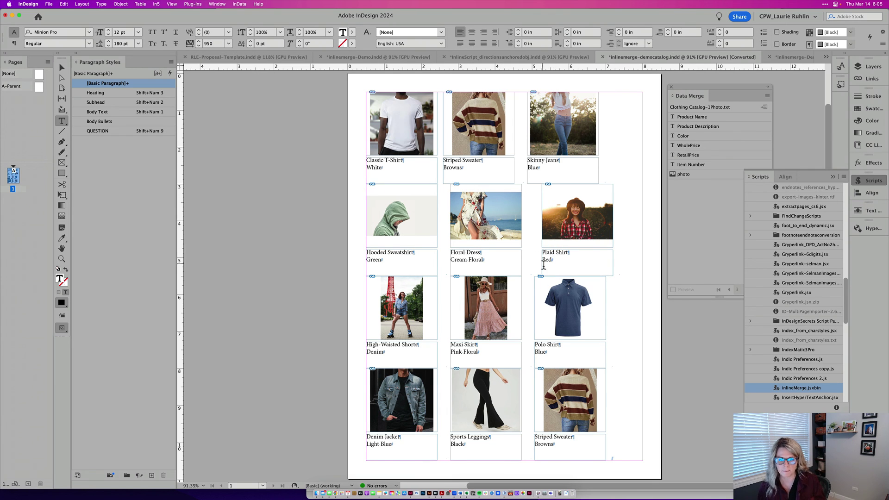